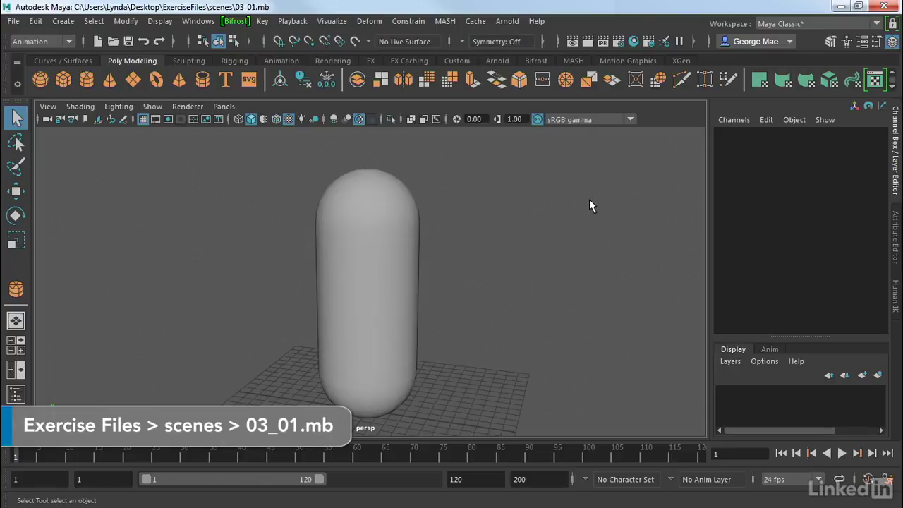
- Select the capsule pCylinder1 and orbit the view to look down on it
click(349, 219)
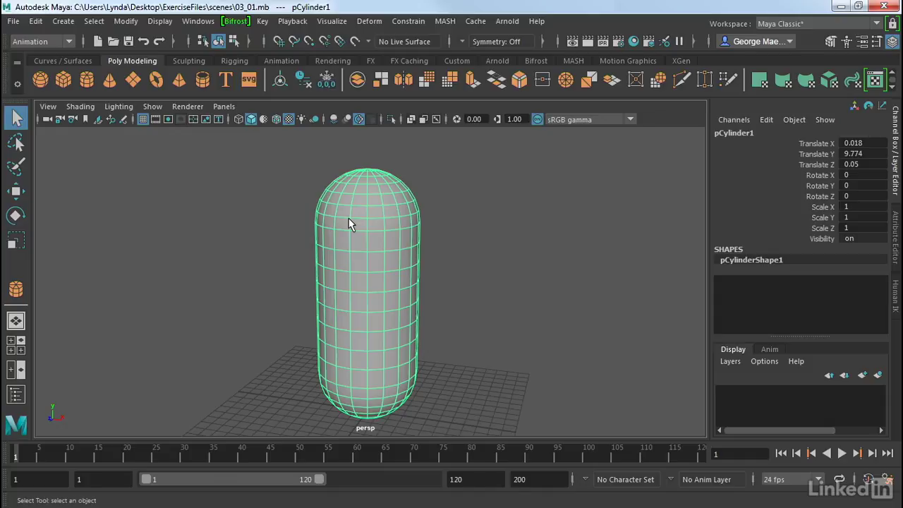
alt+drag(369, 190, 372, 240)
- Pick the capsule's top pole vertex and grow the selection over the dome (vertices 300–419)
right_drag(361, 119, 296, 115)
click(366, 234)
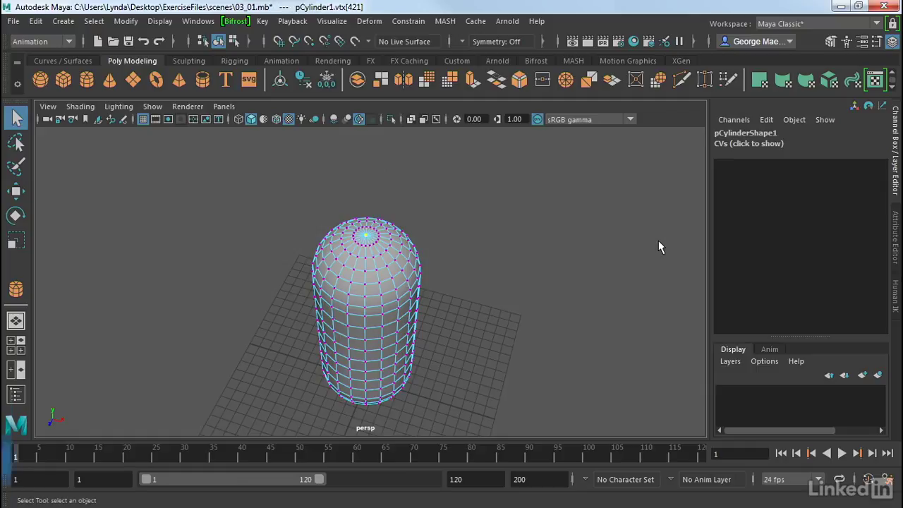
key(shift+period)
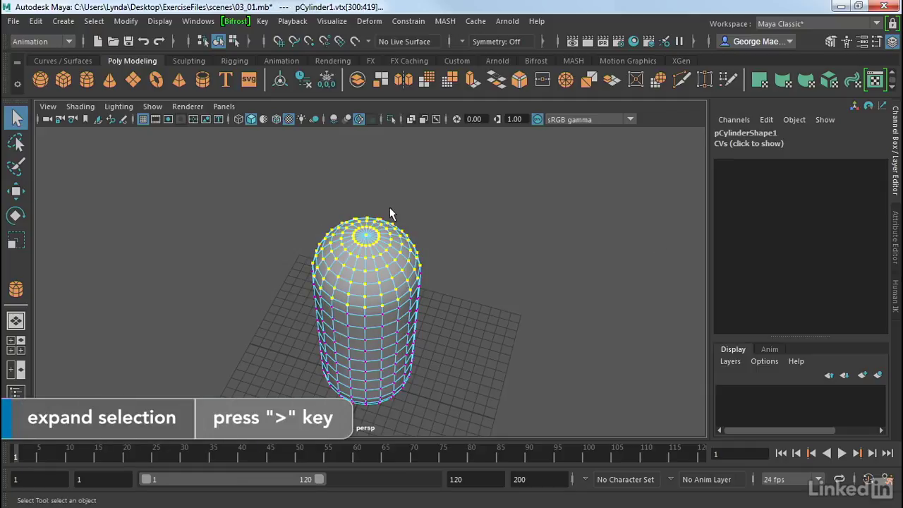
alt+drag(389, 213, 550, 273)
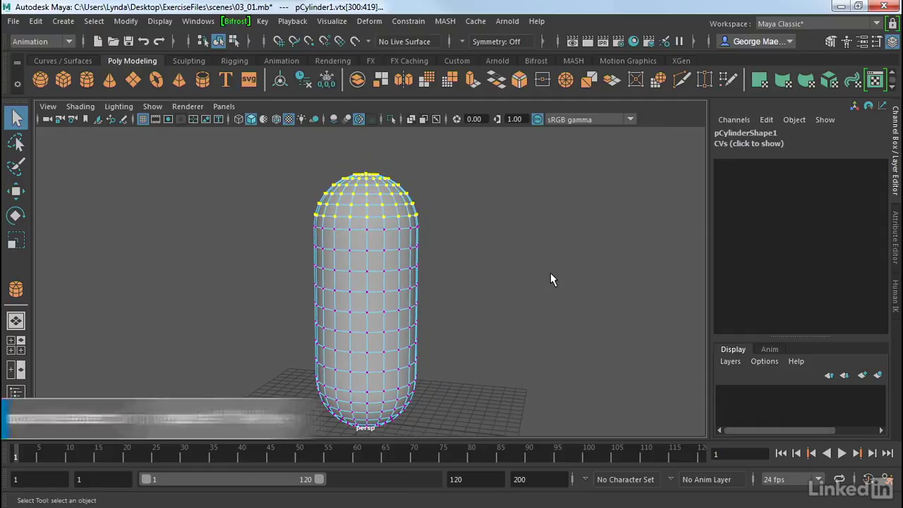
- Create a tension deformer on the top vertices: 10 iterations, step 1.0, pinned borders, envelope 1.0
click(369, 20)
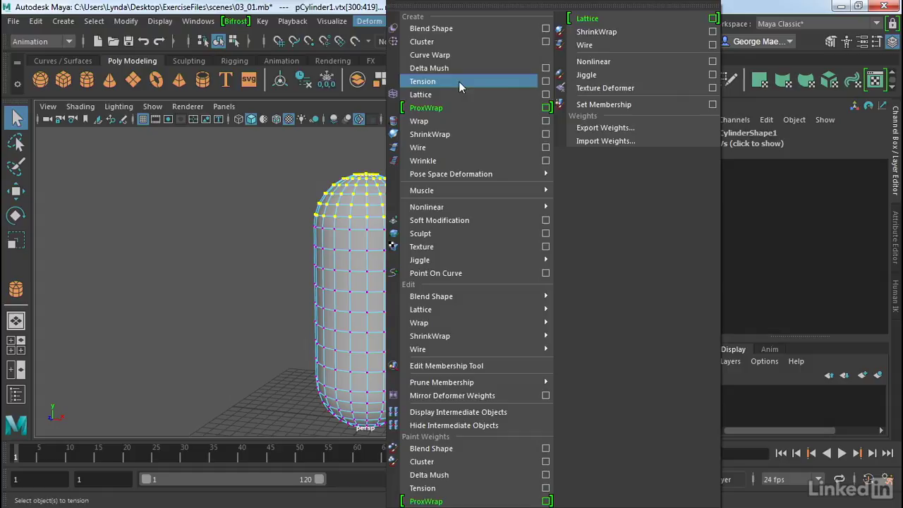
click(546, 82)
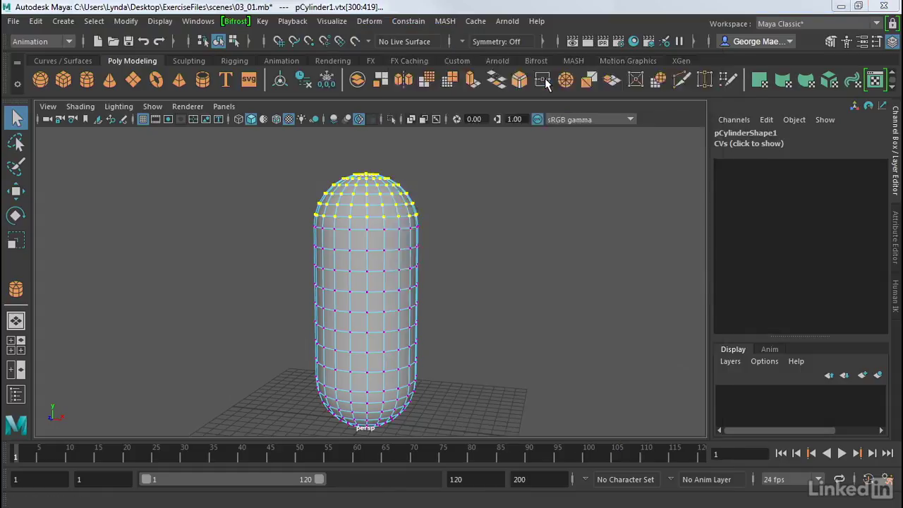
drag(552, 72, 656, 78)
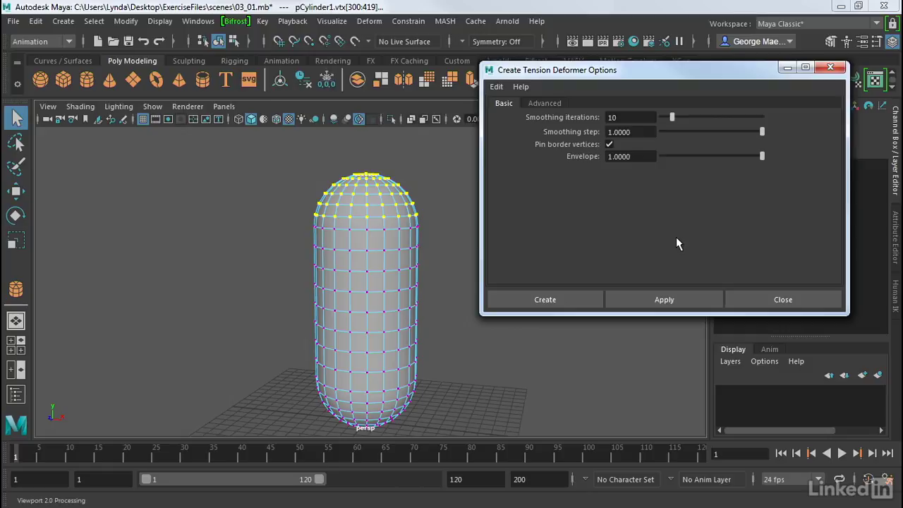
click(535, 300)
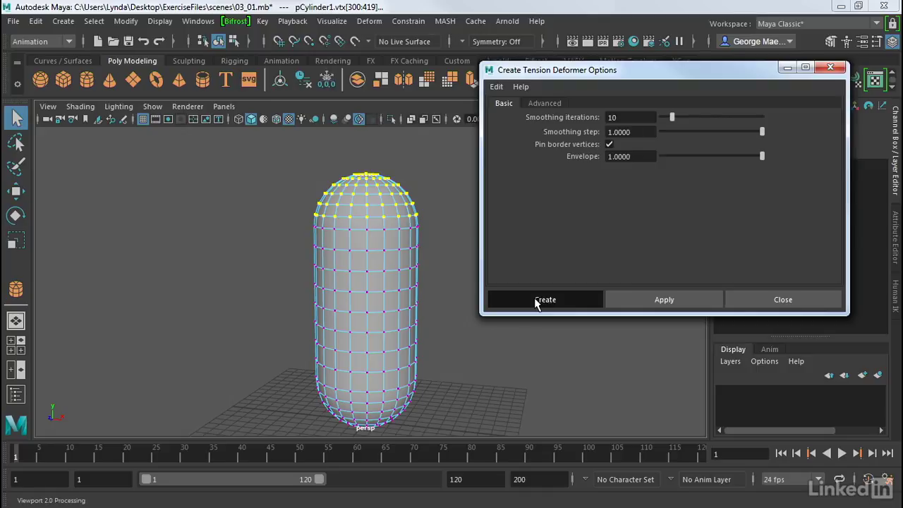
- Clear the selection, show the Attribute Editor, and select pCylinder1 in object mode
click(492, 217)
alt+drag(492, 216, 484, 199)
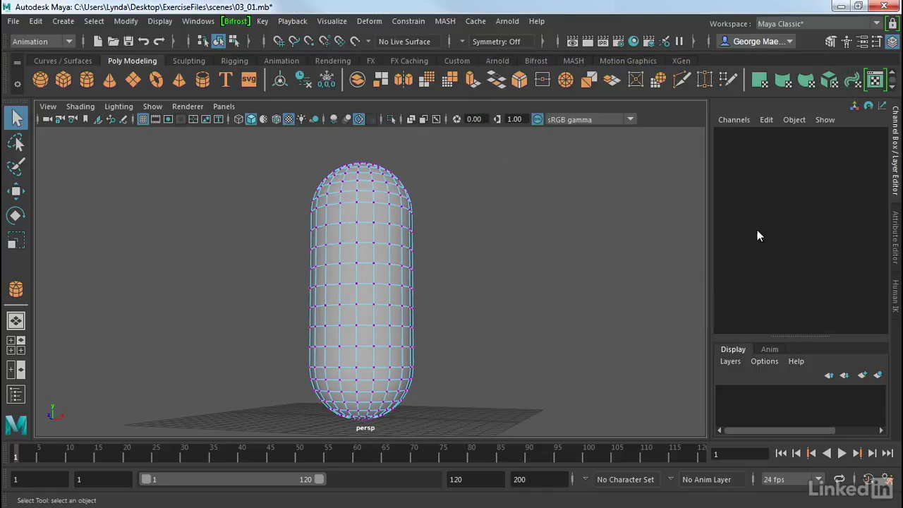
click(896, 225)
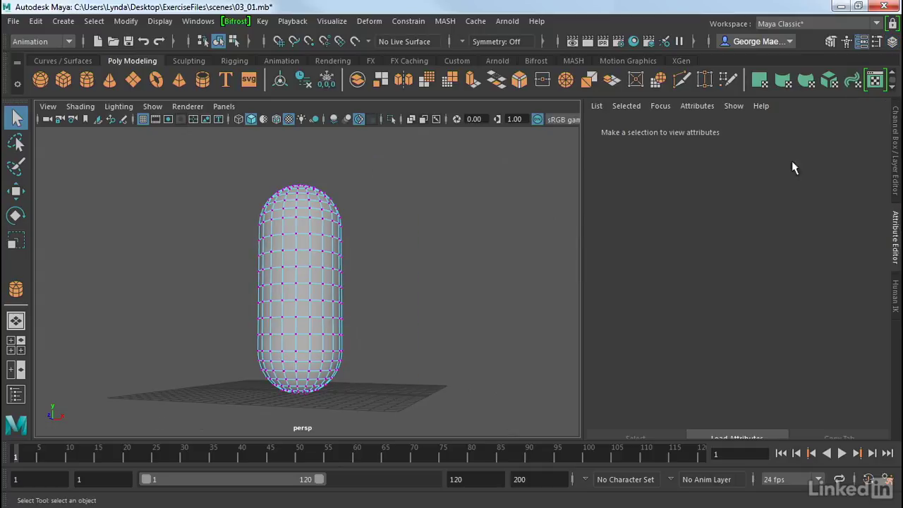
right_drag(305, 223, 366, 95)
- Display tension1's attributes (10 iterations, step 1.000, pinned borders) and zoom in on the capsule
alt+drag(449, 220, 447, 245)
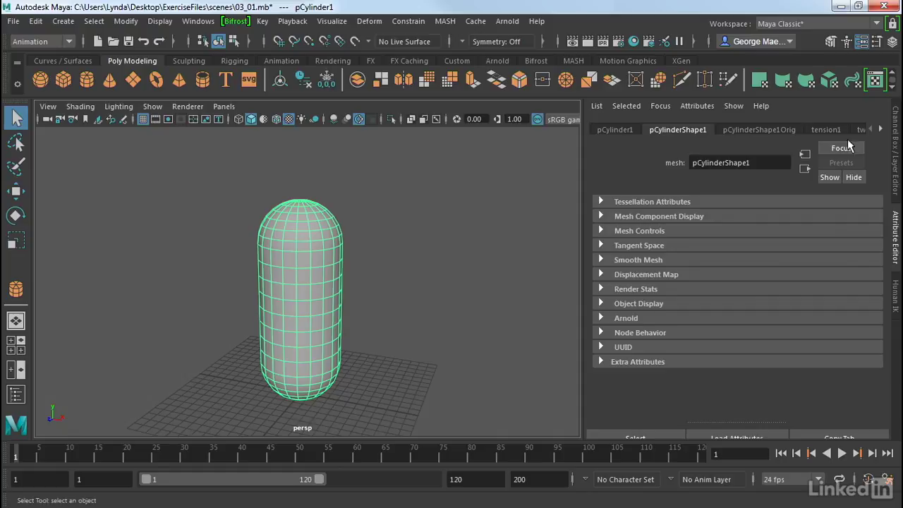
click(826, 130)
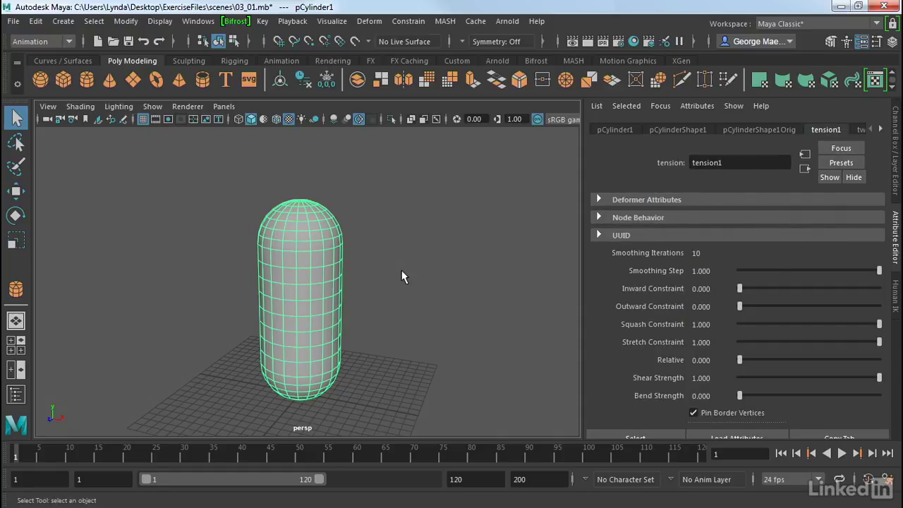
alt+drag(278, 228, 298, 251)
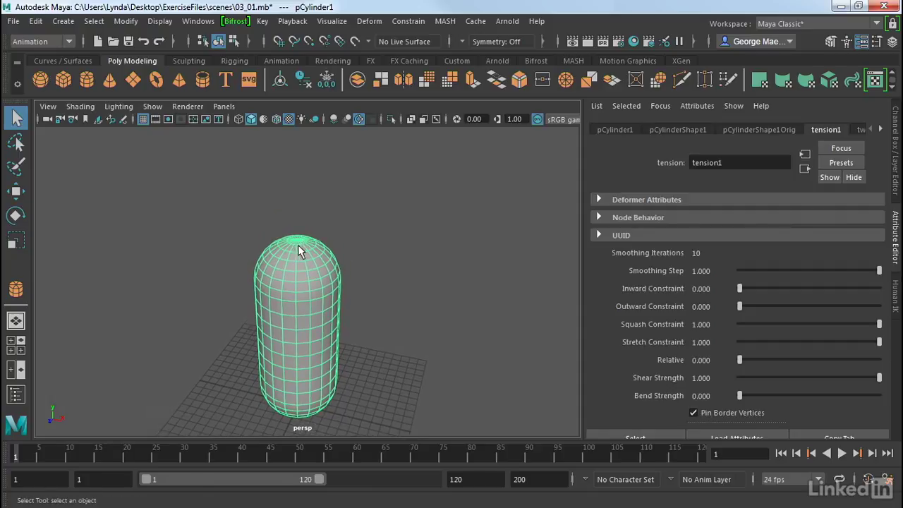
alt+right_drag(298, 250, 414, 221)
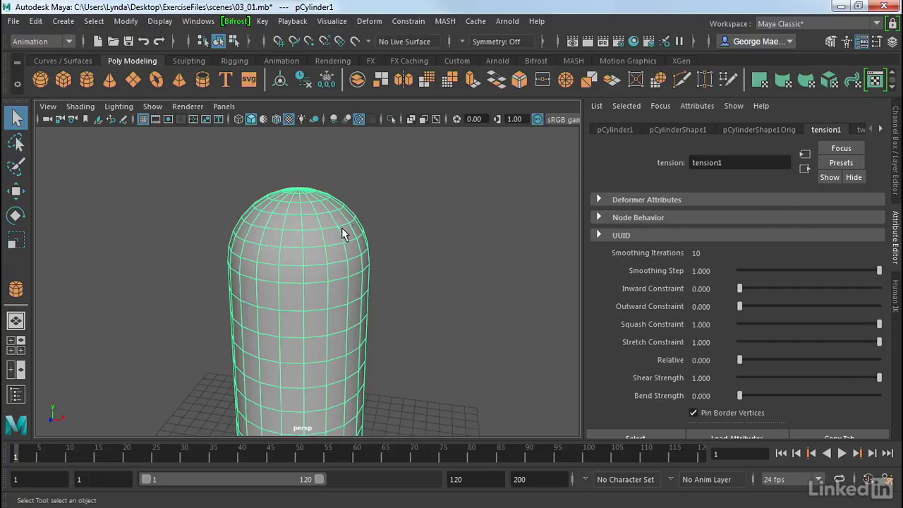
- Select the ring around the top pole vertex and pull it upward into a bottle neck
alt+drag(341, 228, 332, 248)
right_drag(332, 248, 222, 115)
click(300, 240)
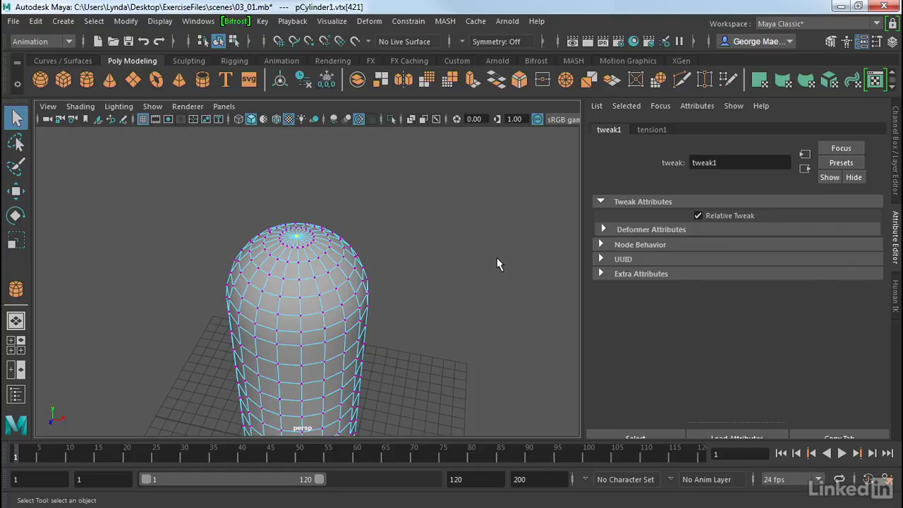
key(shift+period)
scroll(497, 258, down, 5)
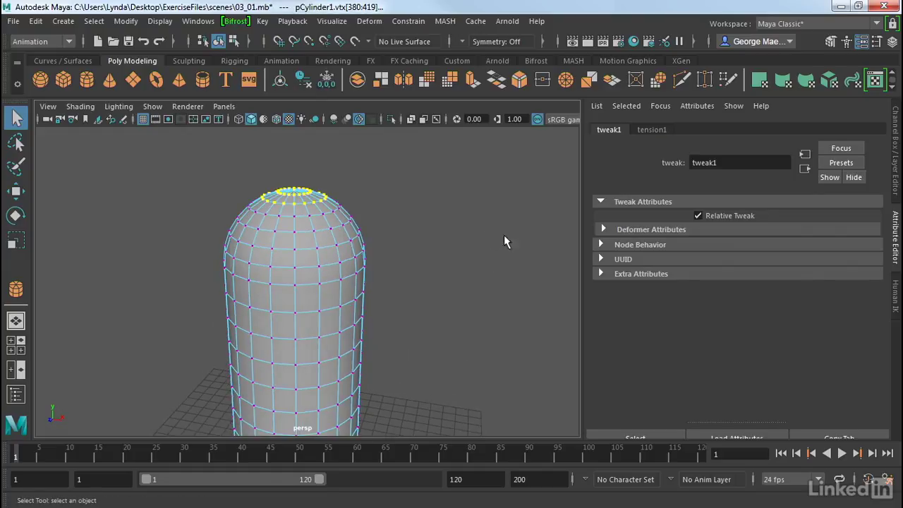
alt+drag(504, 234, 363, 221)
key(w)
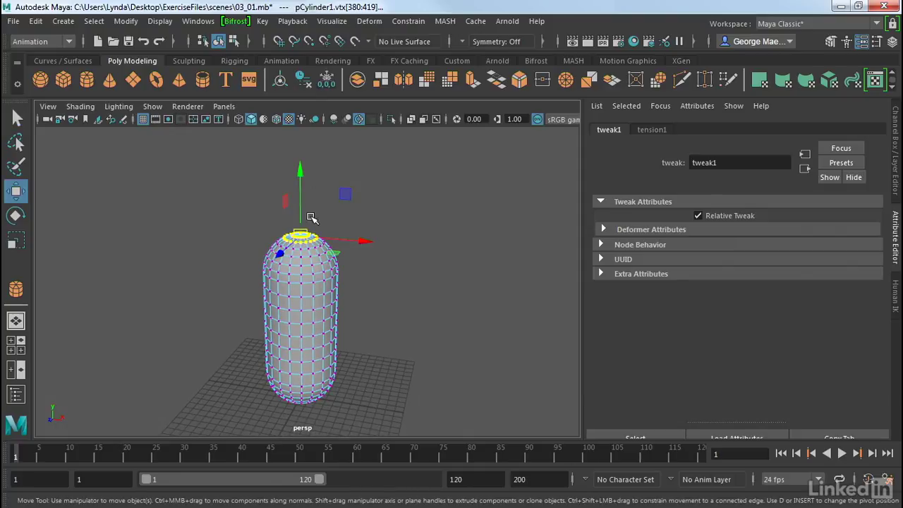
middle_drag(346, 196, 353, 173)
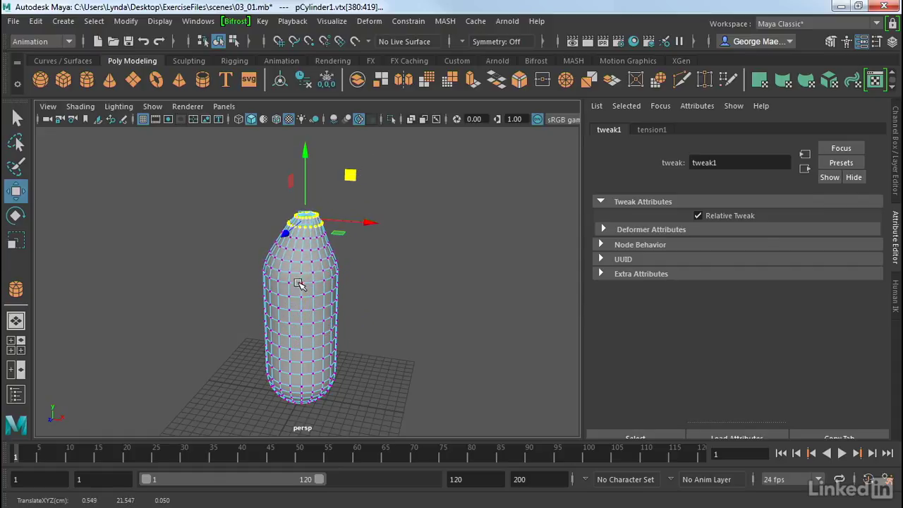
- Undo the neck, try bending the top two rings, undo, and shrink back to the top ring
key(ctrl+z)
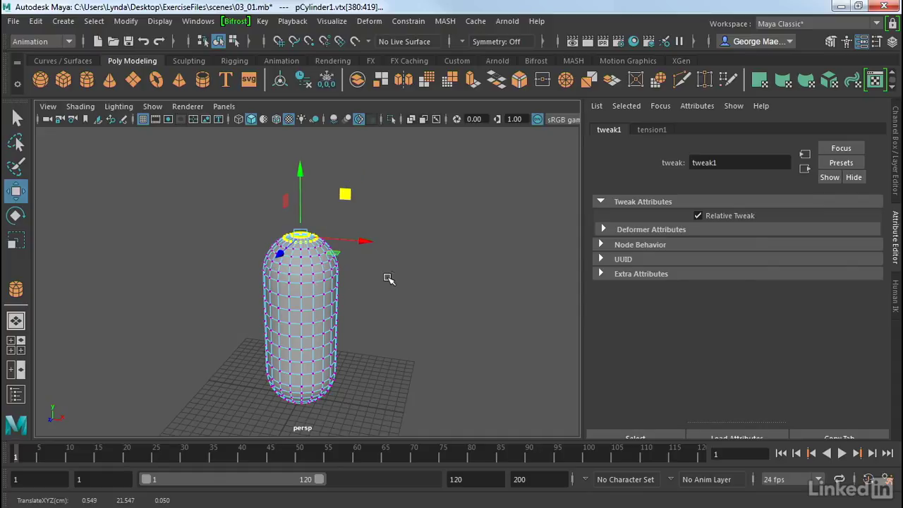
key(ctrl+z)
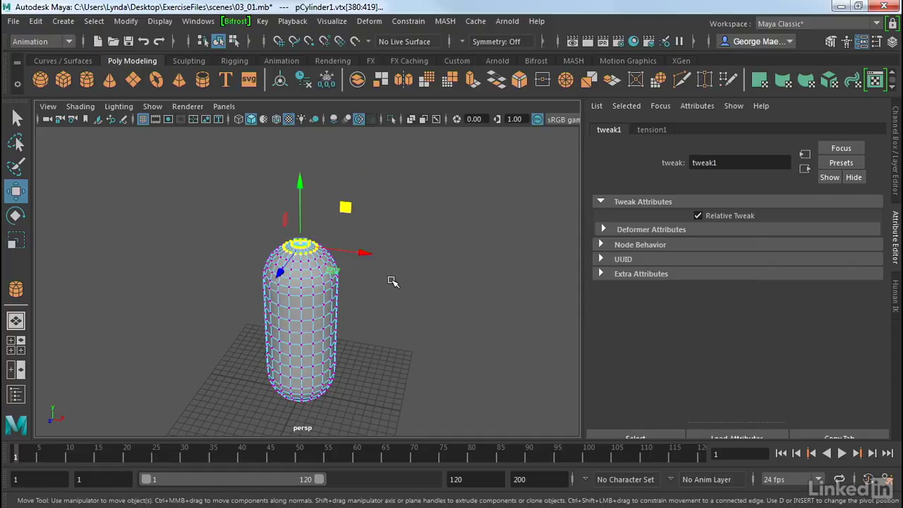
key(shift+period)
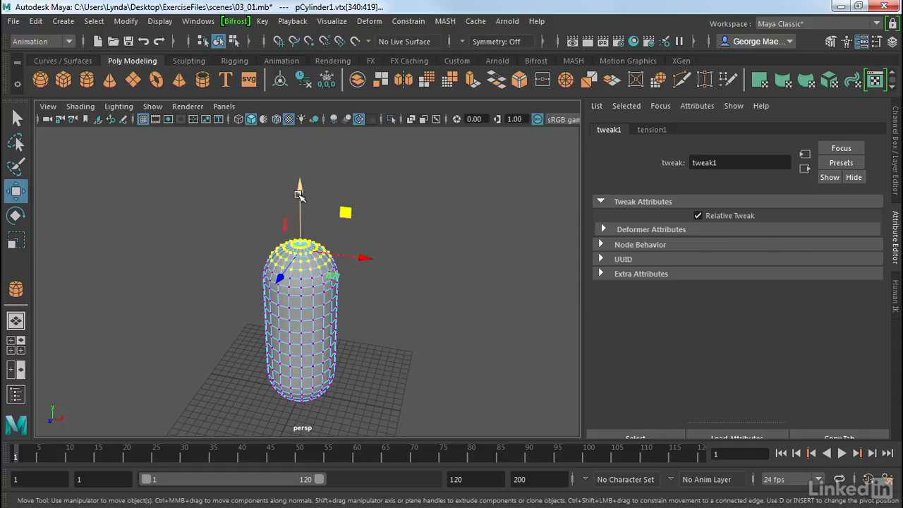
drag(345, 211, 439, 218)
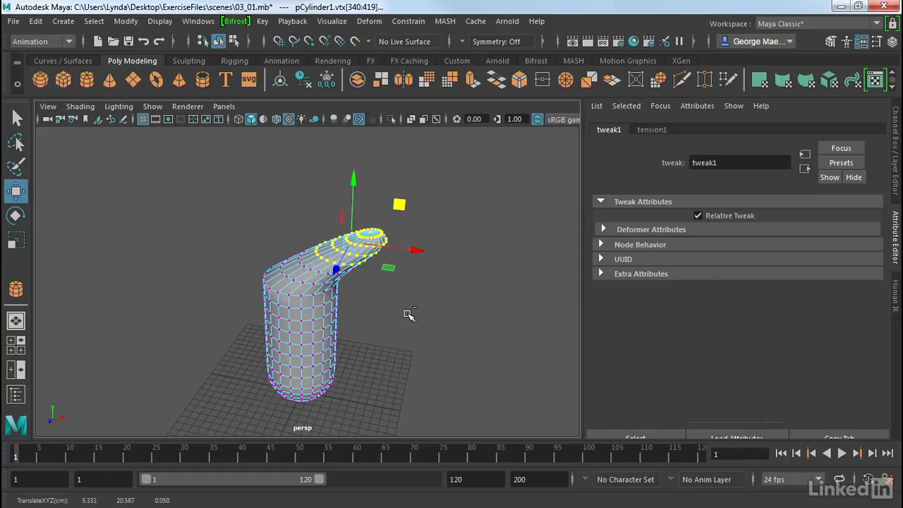
key(ctrl+z)
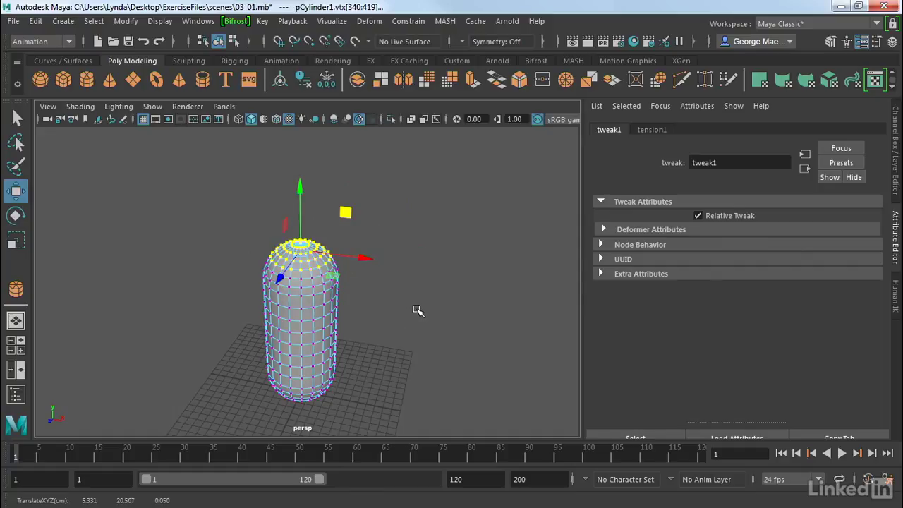
key(shift+comma)
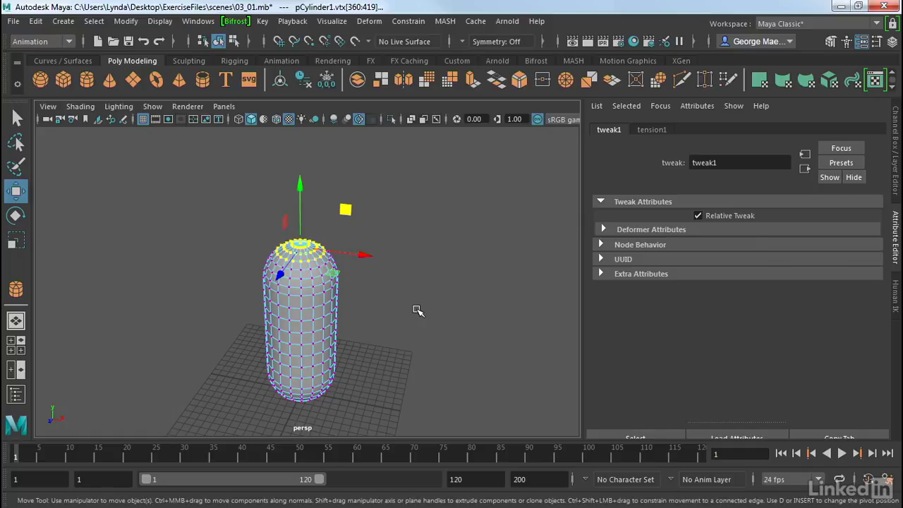
key(shift+comma)
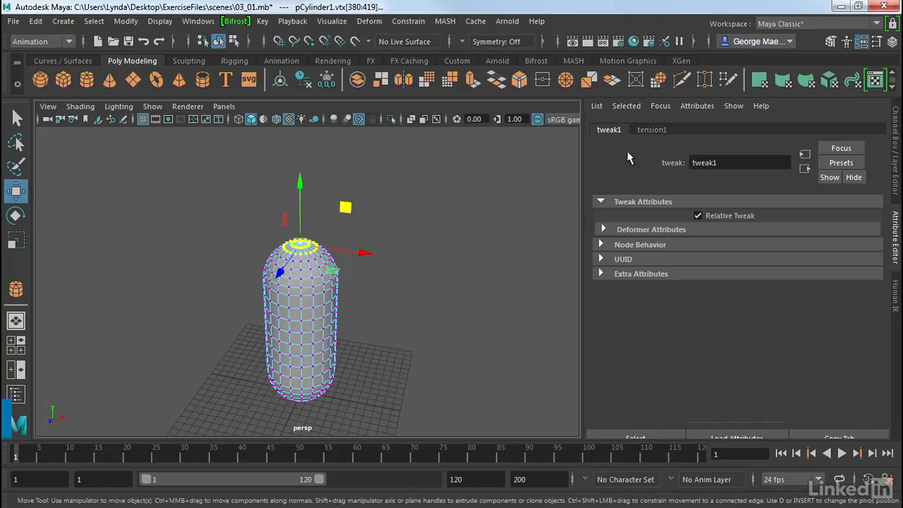
- Pull tension1's top ring up into a bottle neck, testing higher Inward Constraint and Squash Constraint 0
click(646, 128)
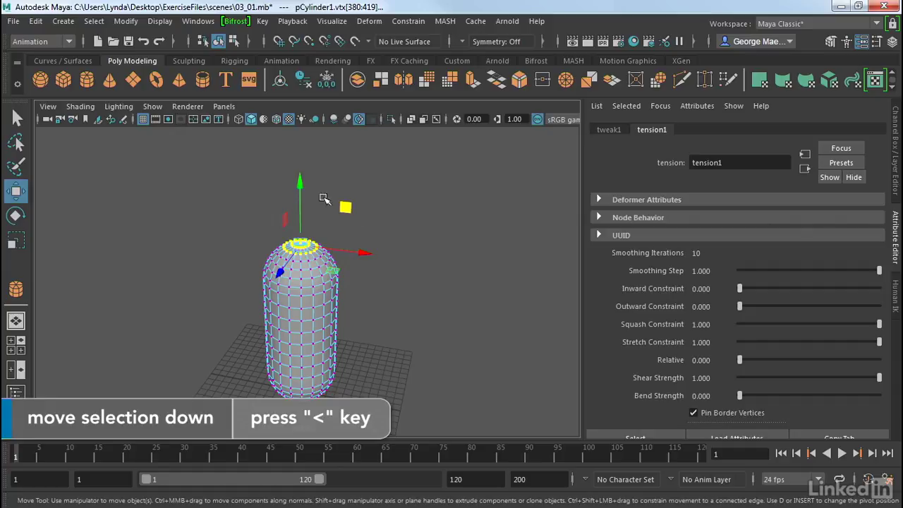
drag(302, 192, 305, 99)
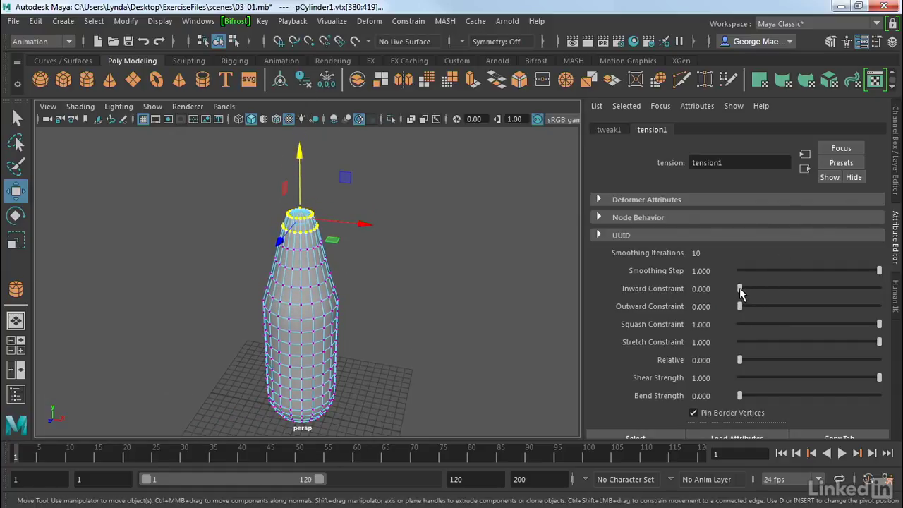
drag(740, 290, 735, 314)
drag(848, 326, 738, 325)
drag(302, 174, 302, 216)
drag(311, 258, 304, 216)
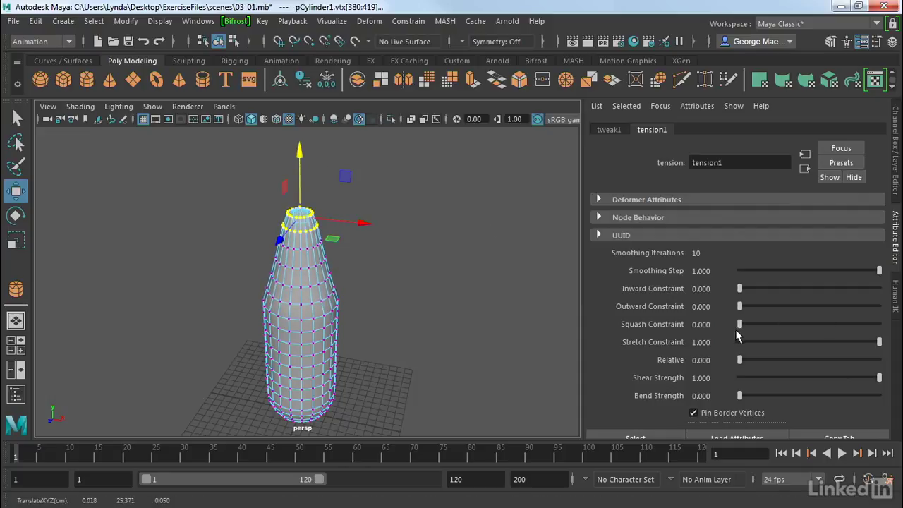
- Restore Squash Constraint to 1, test Stretch Constraint back at 1.000, and lower the neck slightly
drag(739, 326, 900, 323)
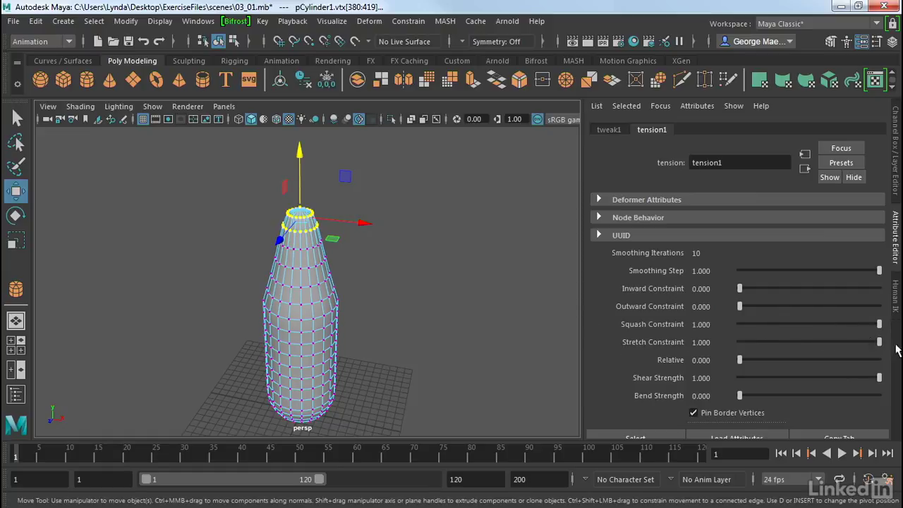
drag(879, 341, 893, 355)
drag(300, 161, 315, 184)
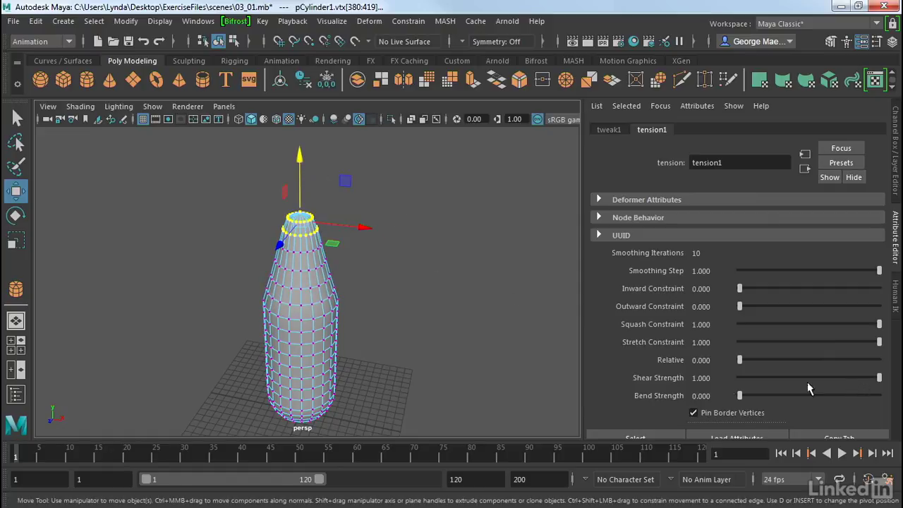
drag(344, 180, 456, 222)
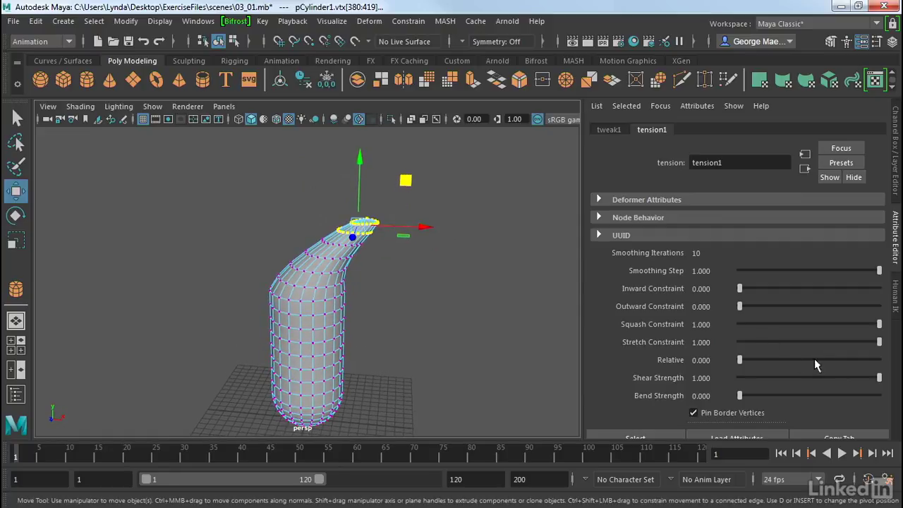
alt+drag(452, 264, 416, 257)
drag(378, 171, 329, 161)
click(693, 413)
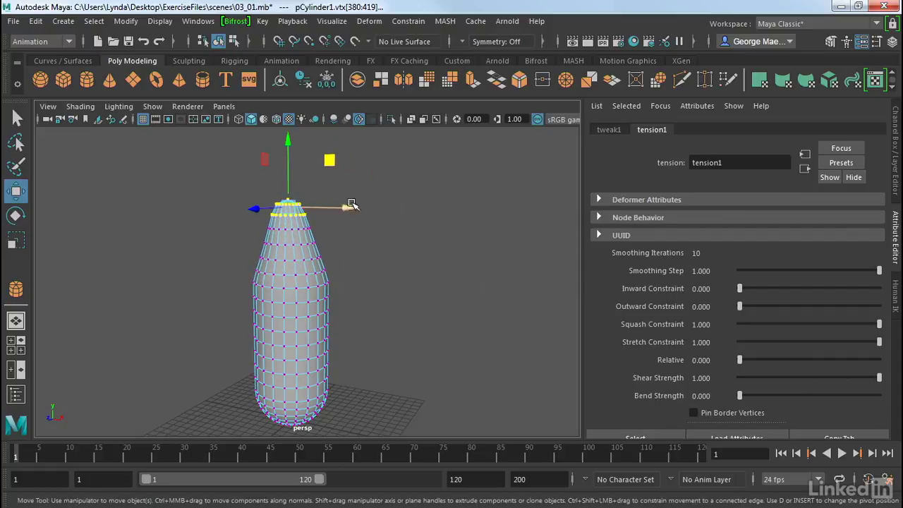
drag(279, 146, 319, 138)
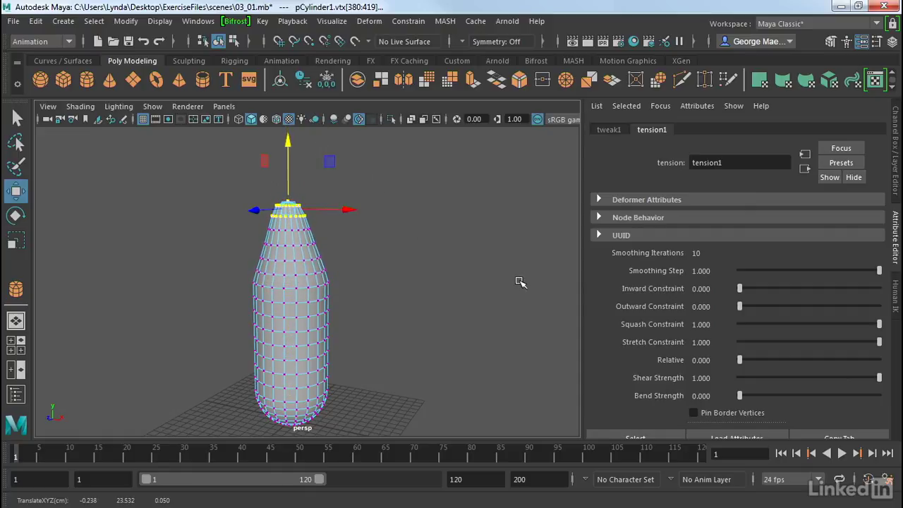
alt+drag(462, 266, 471, 278)
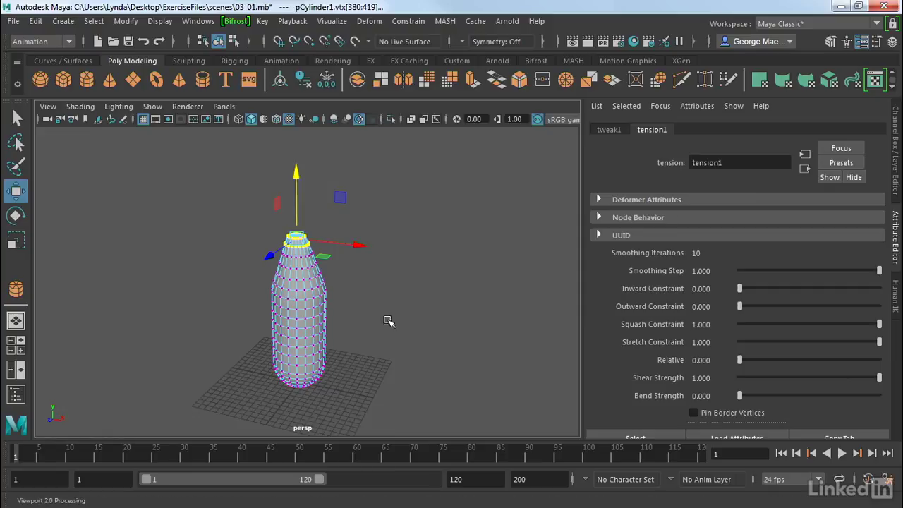
click(693, 412)
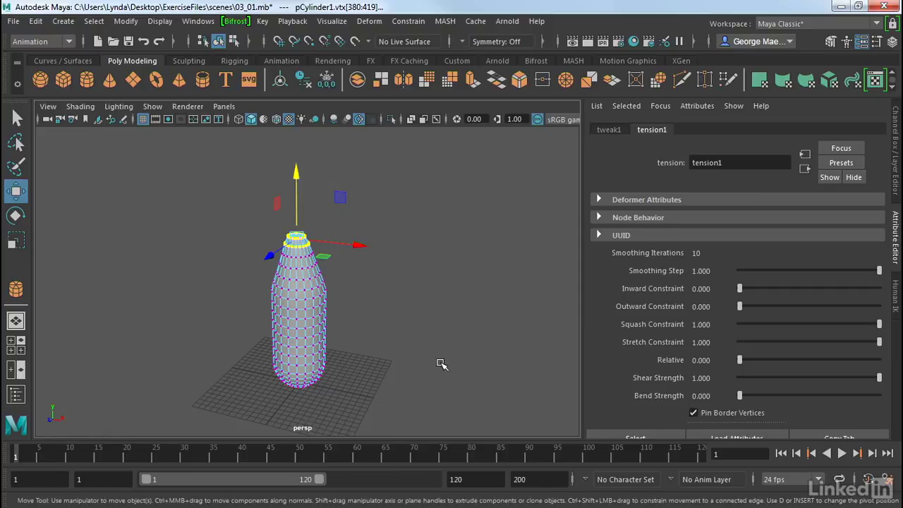